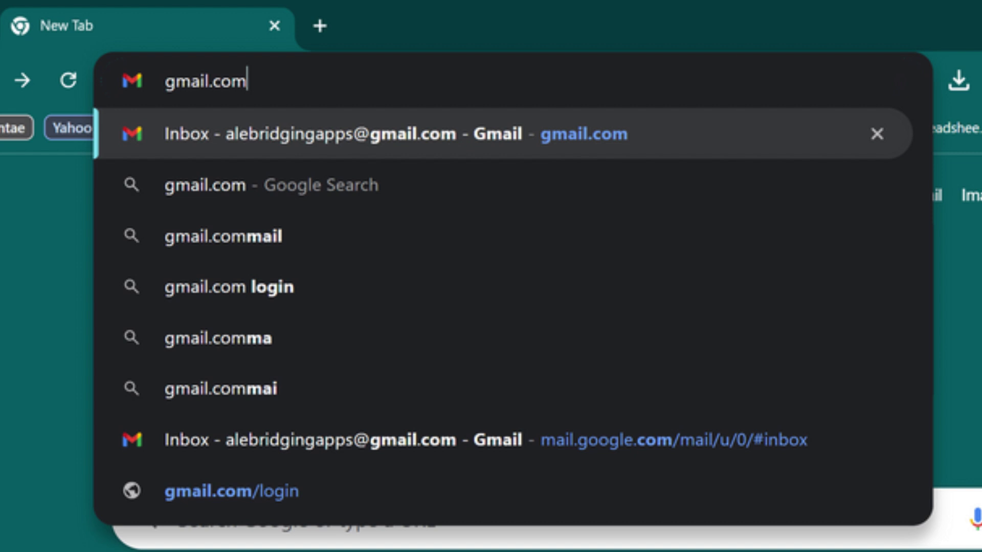
Go to the Gmail website to reach the received email.
key(Return)
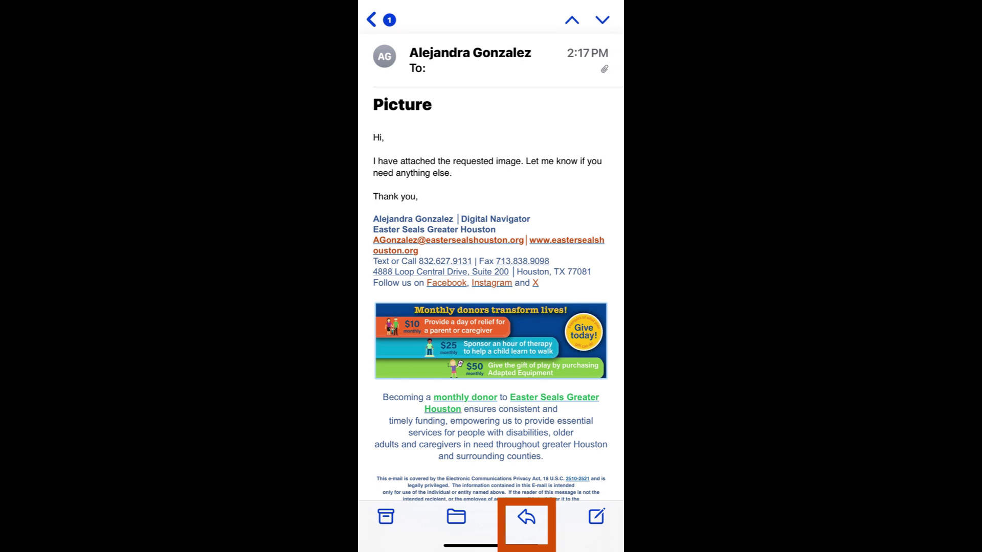
Bring up the Reply, Reply All and Forward choices for the Picture email.
click(527, 517)
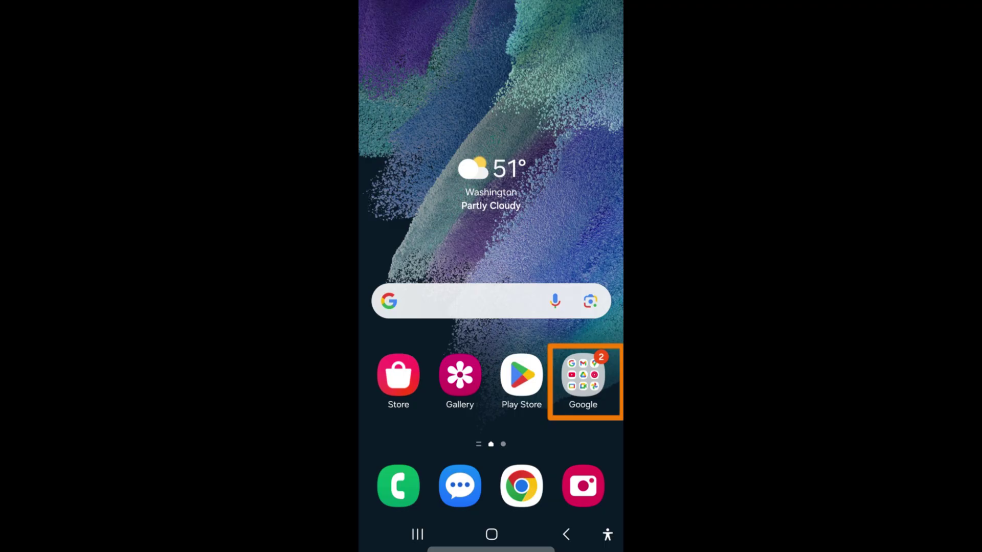
Open the Google apps folder on the Android home screen.
click(583, 376)
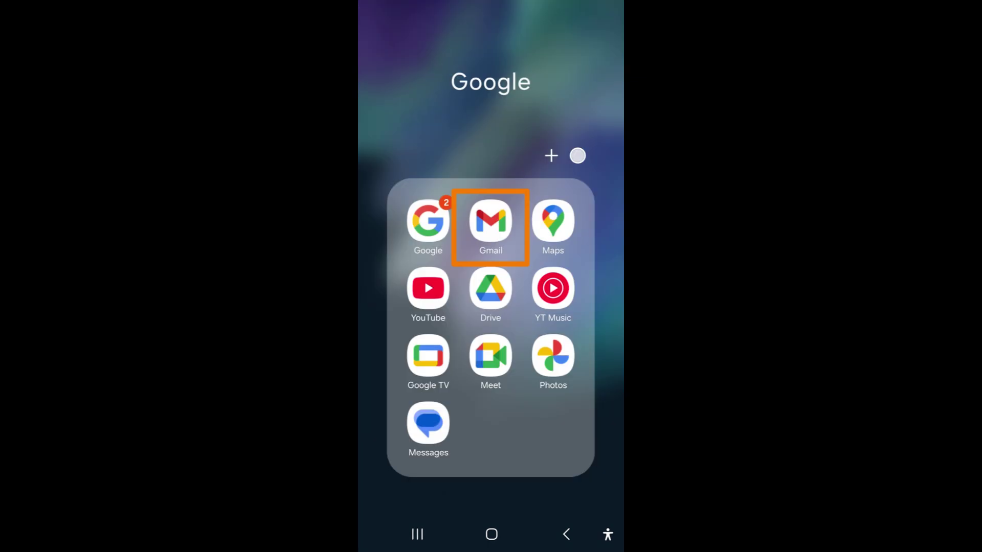
Launch Gmail, open the Picture email and show its Reply, Forward and Change recipients menu.
click(491, 223)
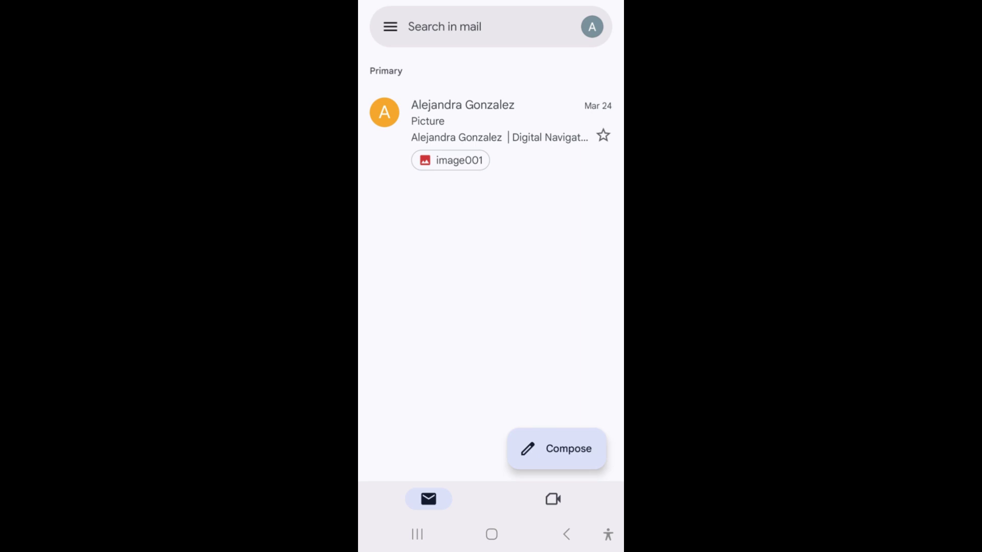
click(492, 123)
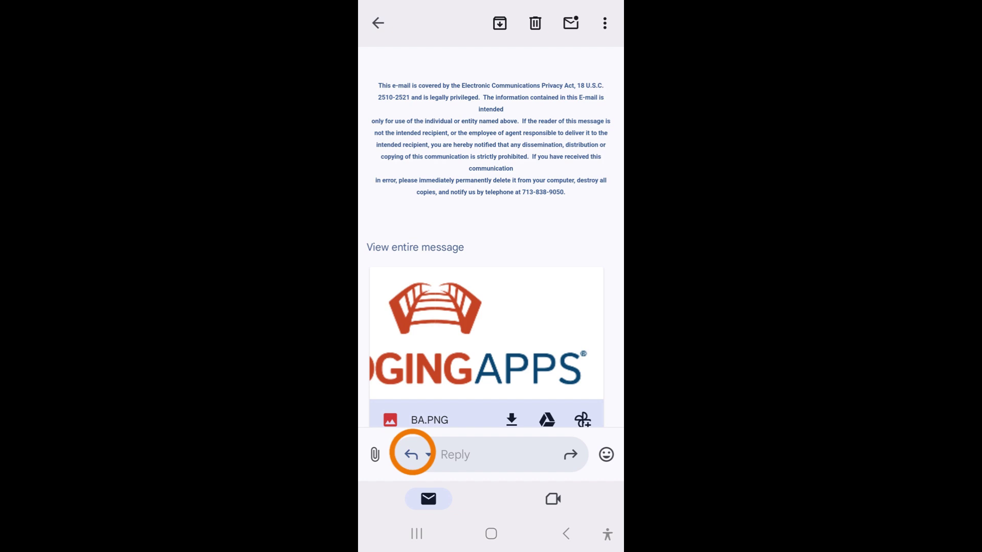
click(418, 455)
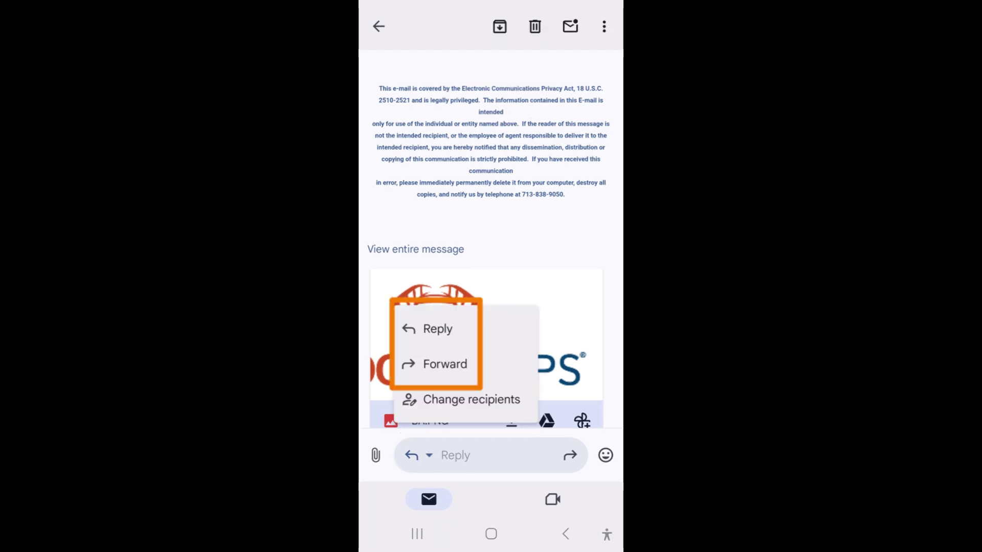